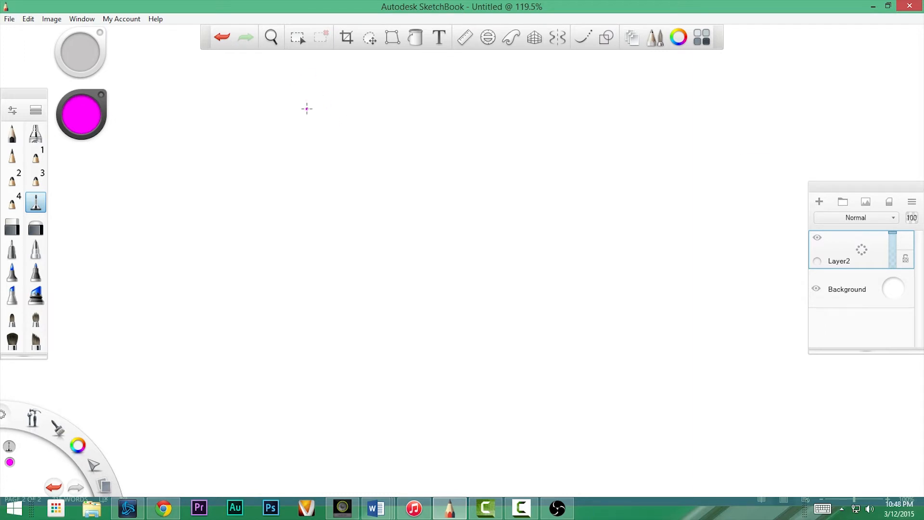
Step: Draw a winding magenta curve with Steady Stroke at 40, and a matching curve alongside it with Steady Stroke off
{"action": "left_click", "coordinate": [586, 35]}
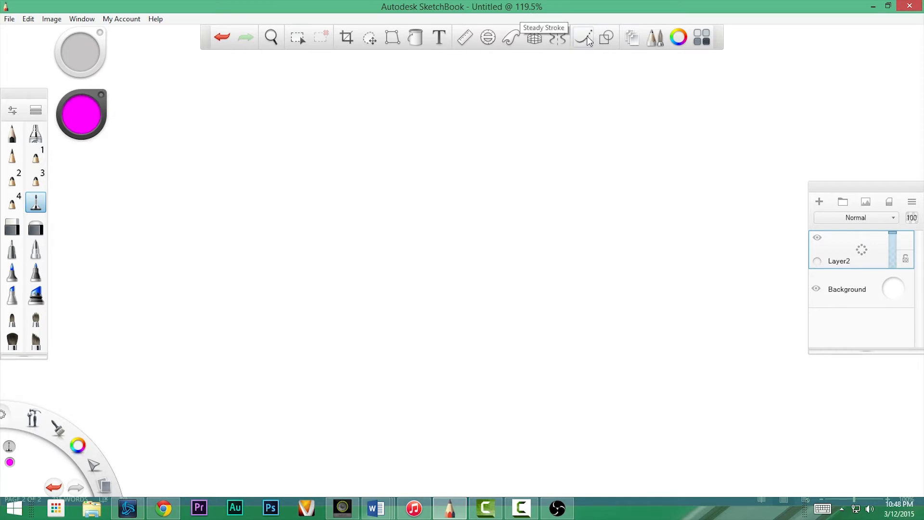
{"action": "left_click", "coordinate": [588, 38]}
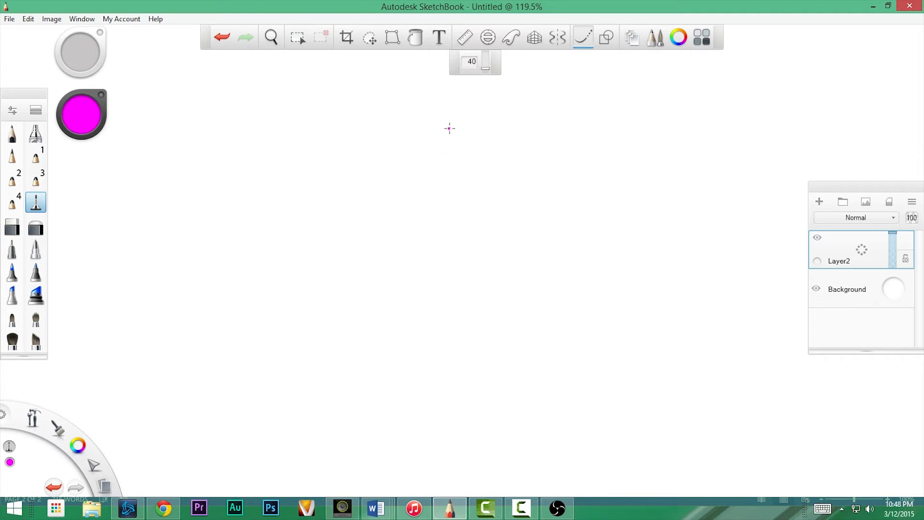
{"action": "mouse_move", "coordinate": [443, 145]}
{"action": "left_mouse_down"}
{"action": "mouse_move", "coordinate": [363, 223]}
{"action": "mouse_move", "coordinate": [366, 261]}
{"action": "mouse_move", "coordinate": [393, 289]}
{"action": "mouse_move", "coordinate": [426, 293]}
{"action": "mouse_move", "coordinate": [447, 281]}
{"action": "mouse_move", "coordinate": [510, 191]}
{"action": "mouse_move", "coordinate": [536, 183]}
{"action": "mouse_move", "coordinate": [562, 206]}
{"action": "mouse_move", "coordinate": [563, 220]}
{"action": "mouse_move", "coordinate": [528, 260]}
{"action": "mouse_move", "coordinate": [481, 281]}
{"action": "mouse_move", "coordinate": [487, 325]}
{"action": "left_mouse_up"}
{"action": "left_click", "coordinate": [581, 41]}
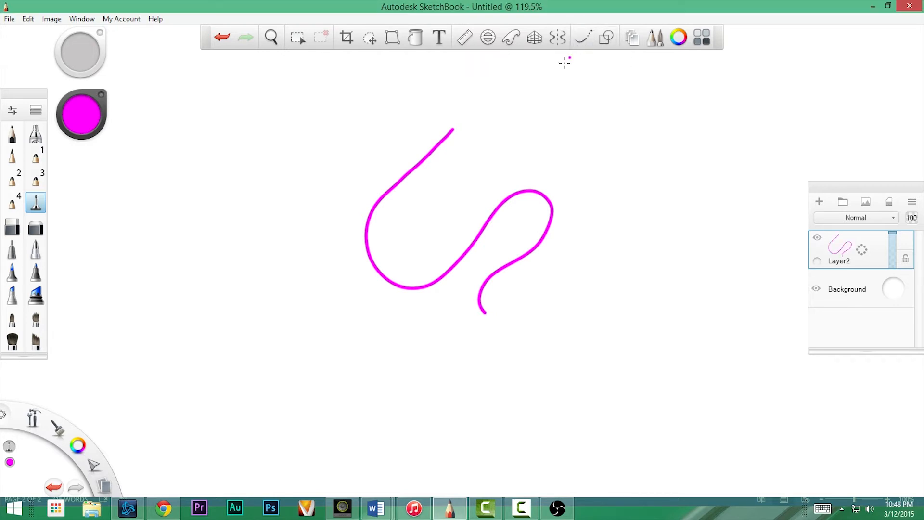
{"action": "mouse_move", "coordinate": [436, 124]}
{"action": "left_mouse_down"}
{"action": "mouse_move", "coordinate": [355, 213]}
{"action": "mouse_move", "coordinate": [352, 259]}
{"action": "mouse_move", "coordinate": [376, 293]}
{"action": "mouse_move", "coordinate": [421, 303]}
{"action": "mouse_move", "coordinate": [459, 280]}
{"action": "mouse_move", "coordinate": [523, 208]}
{"action": "mouse_move", "coordinate": [526, 242]}
{"action": "mouse_move", "coordinate": [475, 277]}
{"action": "mouse_move", "coordinate": [467, 299]}
{"action": "mouse_move", "coordinate": [477, 322]}
{"action": "left_mouse_up"}
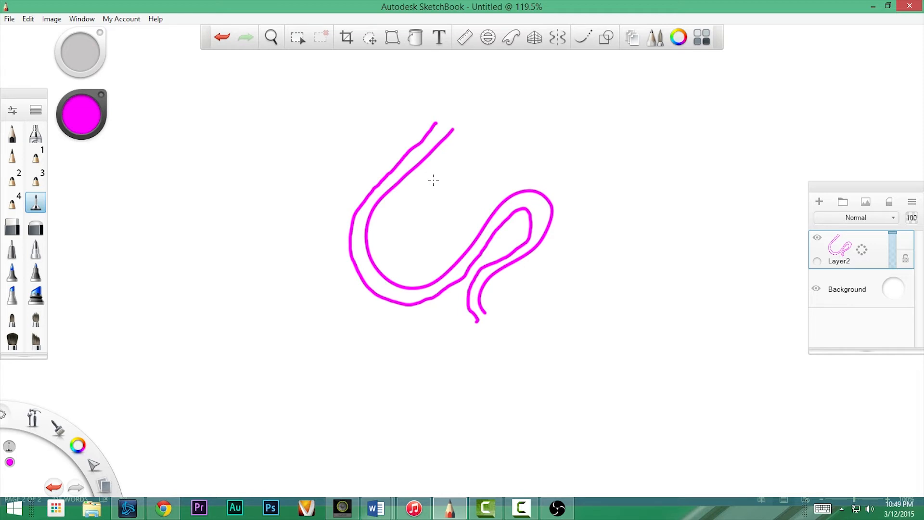
Step: Sketch a light arc and a round head shape with the Pencil in dark purple, beside the magenta curves
{"action": "left_click", "coordinate": [36, 133]}
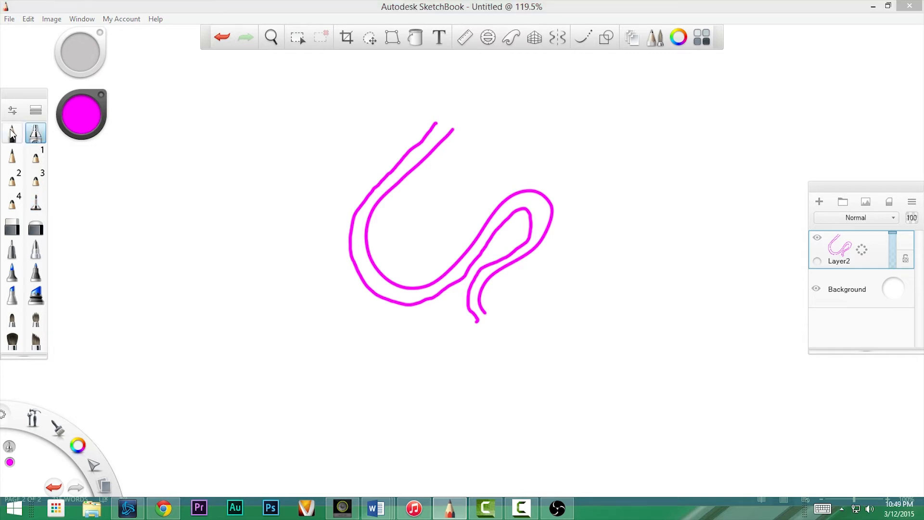
{"action": "left_click", "coordinate": [12, 134]}
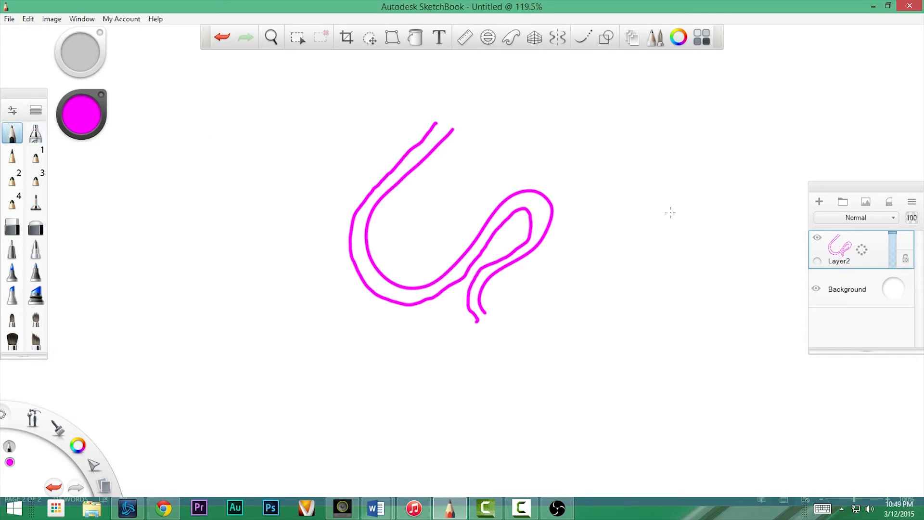
{"action": "left_click", "coordinate": [82, 113]}
{"action": "left_click_drag", "start_coordinate": [77, 119], "coordinate": [66, 132]}
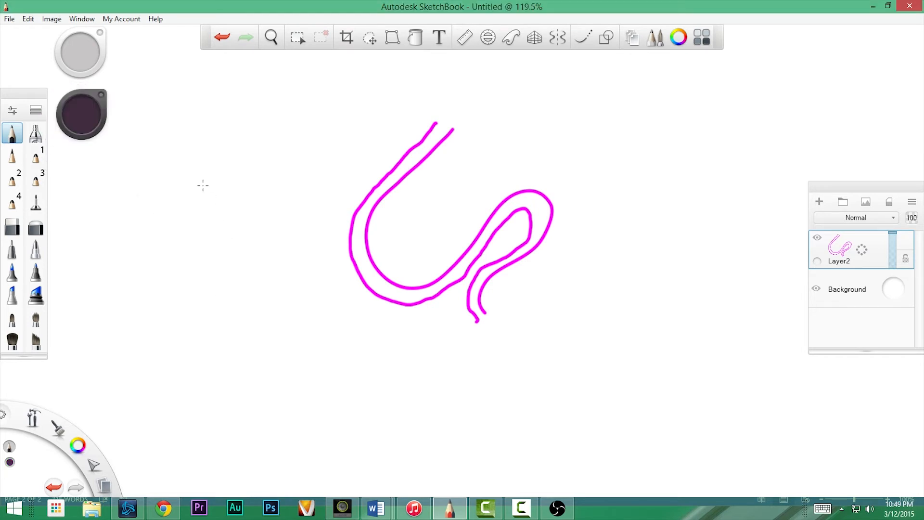
{"action": "left_click_drag", "start_coordinate": [166, 282], "coordinate": [189, 199]}
{"action": "mouse_move", "coordinate": [240, 320]}
{"action": "left_mouse_down"}
{"action": "mouse_move", "coordinate": [244, 310]}
{"action": "mouse_move", "coordinate": [231, 303]}
{"action": "mouse_move", "coordinate": [202, 356]}
{"action": "left_mouse_up"}
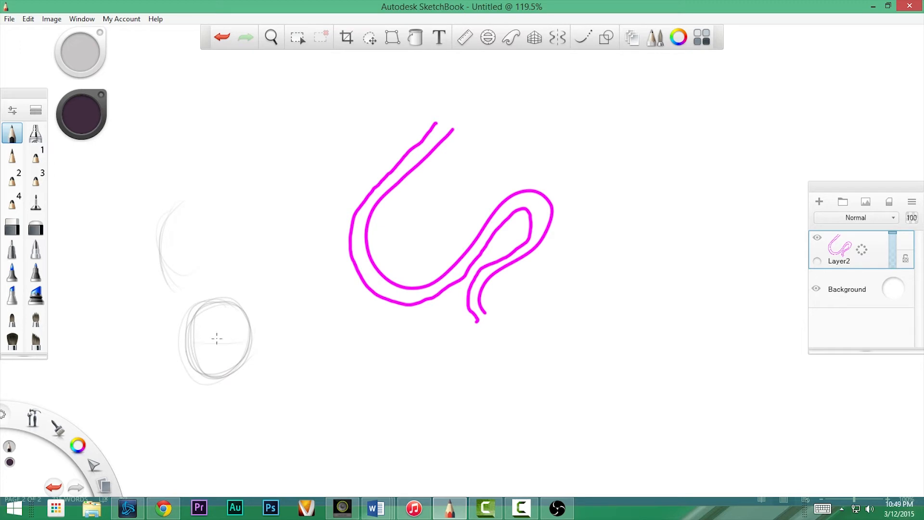
Step: Add hair, facial features, neck and one shoulder to the pencil head sketch
{"action": "mouse_move", "coordinate": [238, 340]}
{"action": "left_mouse_down"}
{"action": "mouse_move", "coordinate": [201, 354]}
{"action": "mouse_move", "coordinate": [218, 344]}
{"action": "left_mouse_up"}
{"action": "left_click_drag", "start_coordinate": [194, 369], "coordinate": [213, 385]}
{"action": "mouse_move", "coordinate": [192, 345]}
{"action": "left_mouse_down"}
{"action": "mouse_move", "coordinate": [190, 367]}
{"action": "mouse_move", "coordinate": [179, 332]}
{"action": "mouse_move", "coordinate": [233, 292]}
{"action": "left_mouse_up"}
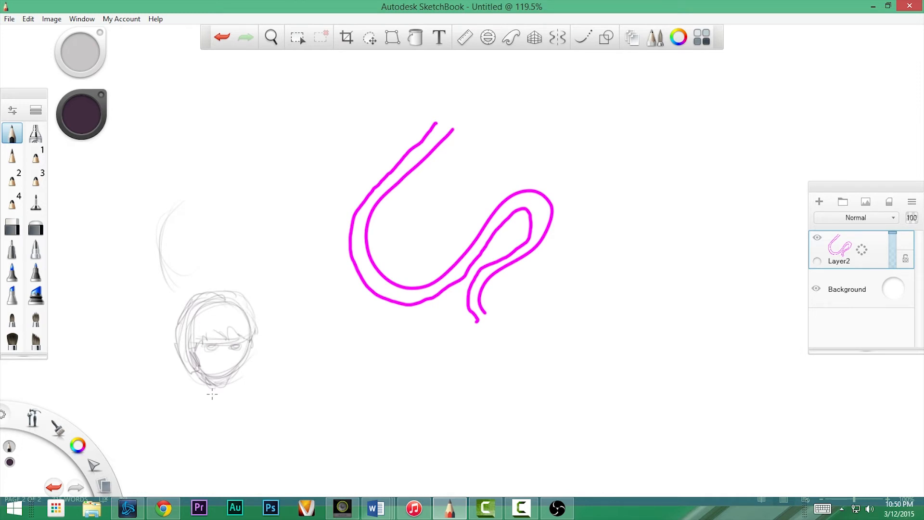
{"action": "mouse_move", "coordinate": [198, 372]}
{"action": "left_mouse_down"}
{"action": "mouse_move", "coordinate": [183, 421]}
{"action": "mouse_move", "coordinate": [167, 408]}
{"action": "mouse_move", "coordinate": [168, 447]}
{"action": "mouse_move", "coordinate": [178, 454]}
{"action": "left_mouse_up"}
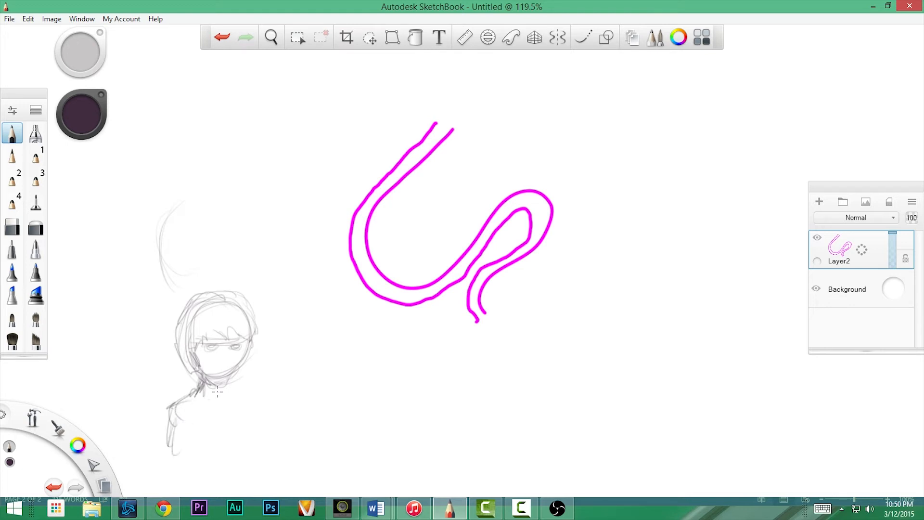
{"action": "mouse_move", "coordinate": [241, 365]}
{"action": "left_mouse_down"}
{"action": "mouse_move", "coordinate": [230, 385]}
{"action": "mouse_move", "coordinate": [208, 387]}
{"action": "mouse_move", "coordinate": [226, 376]}
{"action": "left_mouse_up"}
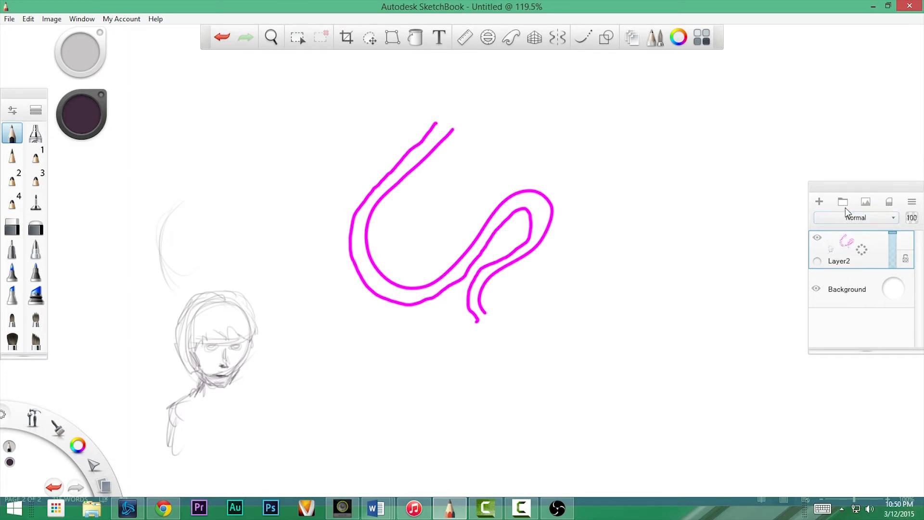
Step: Add a new layer and set up the Felt Pen brush with Steady Stroke enabled at 40
{"action": "left_click", "coordinate": [819, 201]}
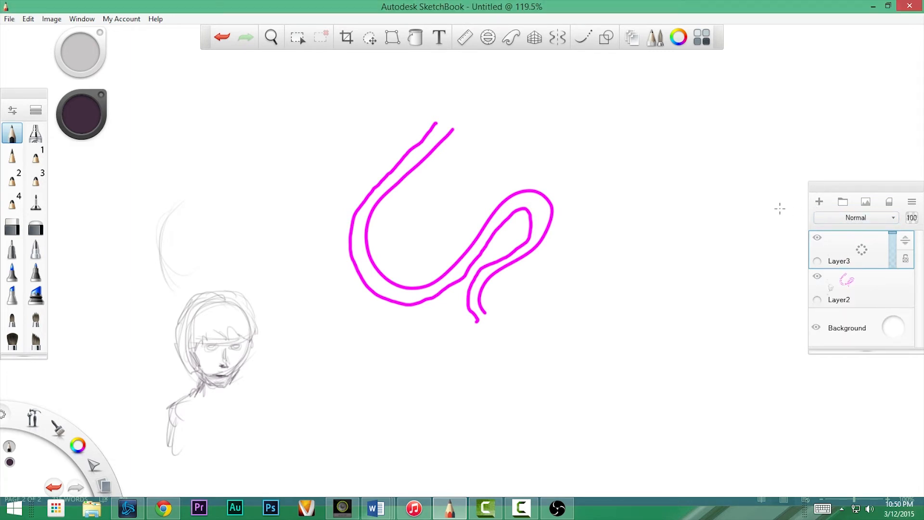
{"action": "left_click", "coordinate": [35, 202]}
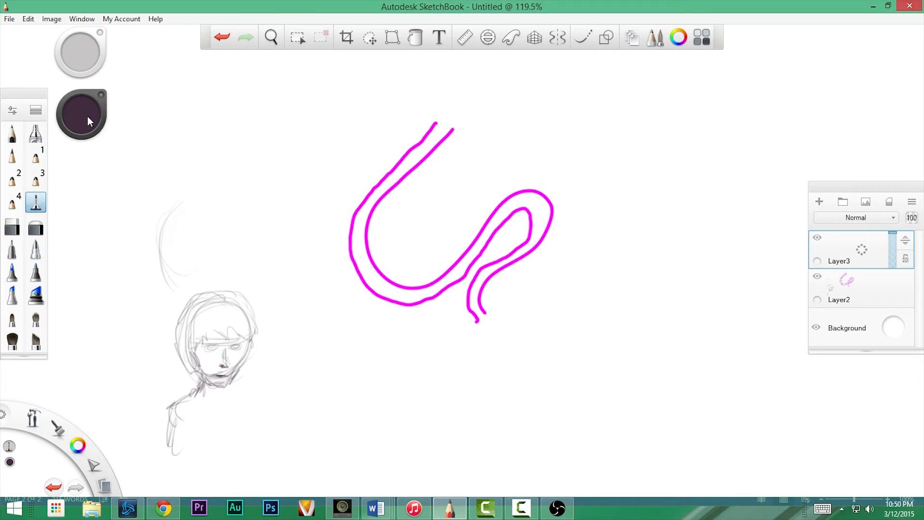
{"action": "left_click", "coordinate": [579, 37]}
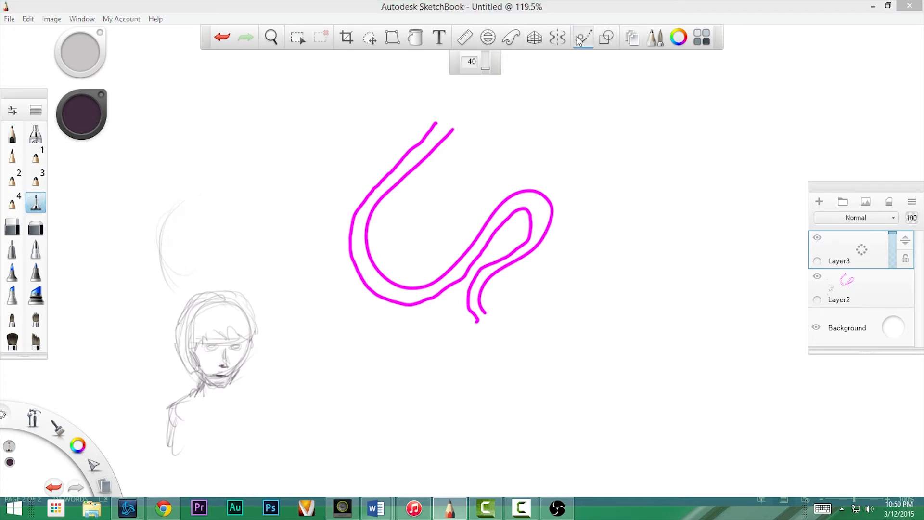
{"action": "double_click", "coordinate": [36, 202]}
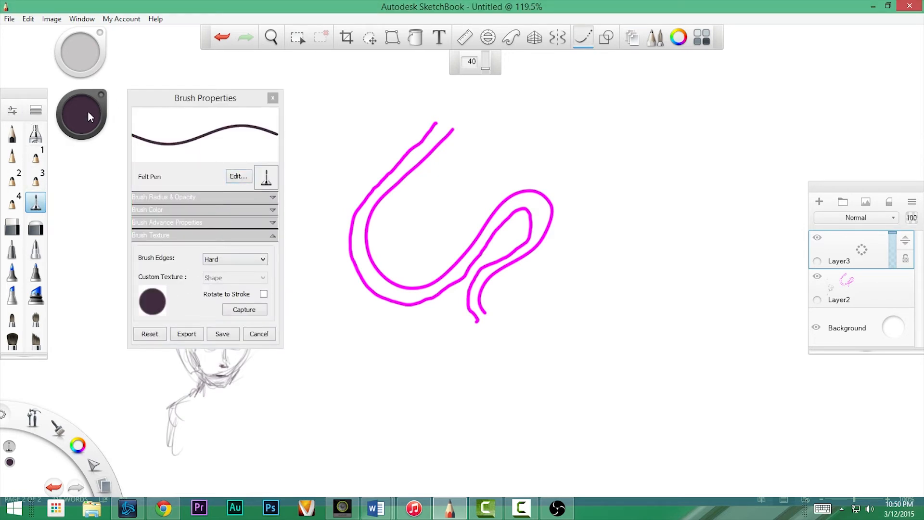
{"action": "left_click", "coordinate": [273, 97]}
Step: Reduce the Felt Pen's size and draw a short diagonal test stroke above the head sketch
{"action": "left_click_drag", "start_coordinate": [88, 54], "coordinate": [88, 54]}
{"action": "left_click_drag", "start_coordinate": [176, 90], "coordinate": [150, 132]}
{"action": "key", "text": "ctrl+z"}
{"action": "mouse_move", "coordinate": [79, 36]}
{"action": "left_mouse_down"}
{"action": "mouse_move", "coordinate": [81, 51]}
{"action": "mouse_move", "coordinate": [34, 53]}
{"action": "left_mouse_up"}
{"action": "left_click_drag", "start_coordinate": [186, 98], "coordinate": [149, 151]}
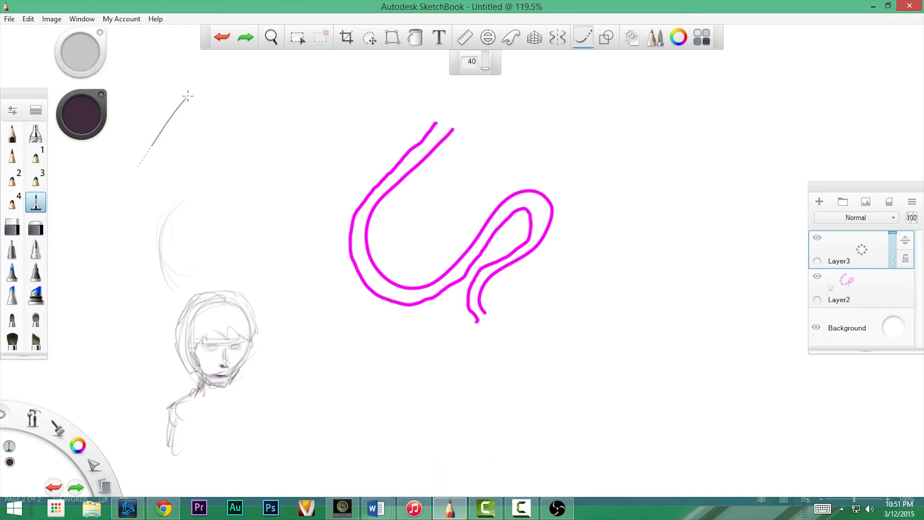
Step: Trace the sketched head's outer hair contour and jagged fringe with the steadied Felt Pen
{"action": "key", "text": "space"}
{"action": "key", "text": "space"}
{"action": "left_click_drag", "start_coordinate": [186, 244], "coordinate": [243, 245]}
{"action": "left_click_drag", "start_coordinate": [284, 318], "coordinate": [298, 160]}
{"action": "key", "text": "space"}
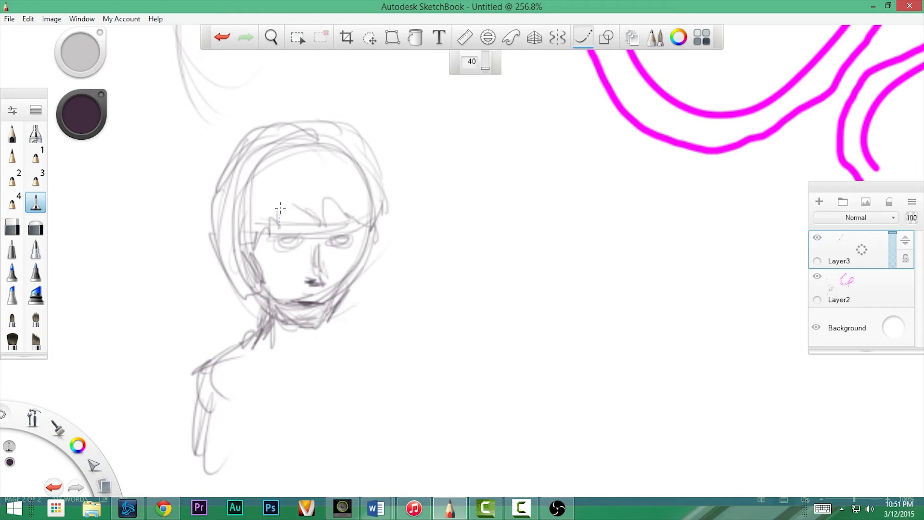
{"action": "left_click_drag", "start_coordinate": [280, 208], "coordinate": [276, 249]}
{"action": "mouse_move", "coordinate": [263, 217]}
{"action": "left_mouse_down"}
{"action": "mouse_move", "coordinate": [257, 201]}
{"action": "mouse_move", "coordinate": [269, 259]}
{"action": "mouse_move", "coordinate": [254, 213]}
{"action": "left_mouse_up"}
{"action": "left_click_drag", "start_coordinate": [254, 251], "coordinate": [270, 291]}
{"action": "mouse_move", "coordinate": [259, 301]}
{"action": "left_mouse_down"}
{"action": "mouse_move", "coordinate": [224, 300]}
{"action": "mouse_move", "coordinate": [213, 264]}
{"action": "mouse_move", "coordinate": [215, 194]}
{"action": "mouse_move", "coordinate": [229, 155]}
{"action": "mouse_move", "coordinate": [283, 117]}
{"action": "mouse_move", "coordinate": [365, 123]}
{"action": "mouse_move", "coordinate": [382, 157]}
{"action": "mouse_move", "coordinate": [380, 230]}
{"action": "mouse_move", "coordinate": [357, 243]}
{"action": "mouse_move", "coordinate": [310, 175]}
{"action": "left_mouse_up"}
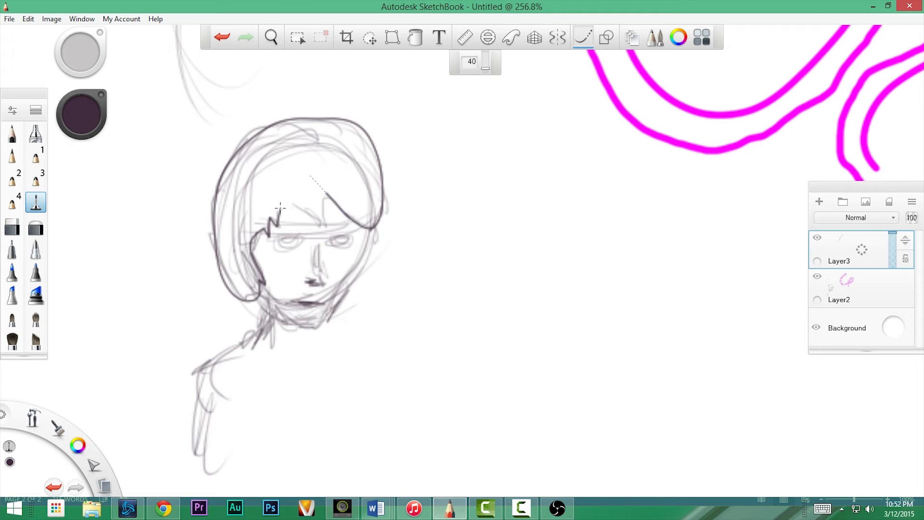
{"action": "mouse_move", "coordinate": [326, 224]}
{"action": "left_mouse_down"}
{"action": "mouse_move", "coordinate": [326, 245]}
{"action": "mouse_move", "coordinate": [264, 181]}
{"action": "mouse_move", "coordinate": [280, 208]}
{"action": "mouse_move", "coordinate": [273, 231]}
{"action": "left_mouse_up"}
Step: Trace the neck, shoulder and arm line, and draw a long winding curve beside the portrait
{"action": "mouse_move", "coordinate": [271, 313]}
{"action": "left_mouse_down"}
{"action": "mouse_move", "coordinate": [258, 333]}
{"action": "mouse_move", "coordinate": [195, 371]}
{"action": "mouse_move", "coordinate": [188, 478]}
{"action": "left_mouse_up"}
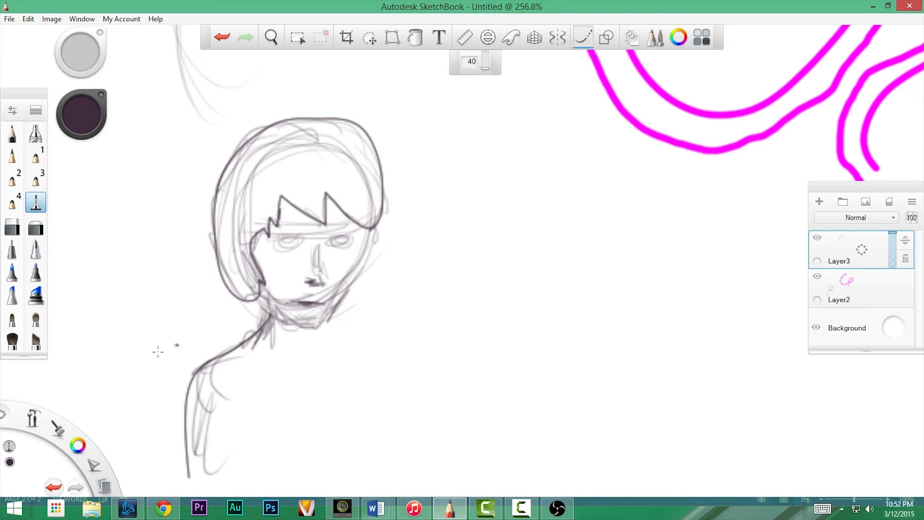
{"action": "mouse_move", "coordinate": [480, 145]}
{"action": "left_mouse_down"}
{"action": "mouse_move", "coordinate": [472, 176]}
{"action": "mouse_move", "coordinate": [474, 267]}
{"action": "mouse_move", "coordinate": [512, 314]}
{"action": "mouse_move", "coordinate": [578, 331]}
{"action": "mouse_move", "coordinate": [623, 294]}
{"action": "mouse_move", "coordinate": [650, 237]}
{"action": "mouse_move", "coordinate": [714, 249]}
{"action": "mouse_move", "coordinate": [657, 346]}
{"action": "mouse_move", "coordinate": [583, 386]}
{"action": "mouse_move", "coordinate": [408, 350]}
{"action": "mouse_move", "coordinate": [373, 396]}
{"action": "mouse_move", "coordinate": [429, 441]}
{"action": "mouse_move", "coordinate": [551, 418]}
{"action": "mouse_move", "coordinate": [641, 421]}
{"action": "mouse_move", "coordinate": [757, 352]}
{"action": "mouse_move", "coordinate": [739, 254]}
{"action": "mouse_move", "coordinate": [623, 210]}
{"action": "mouse_move", "coordinate": [525, 193]}
{"action": "mouse_move", "coordinate": [585, 129]}
{"action": "left_mouse_up"}
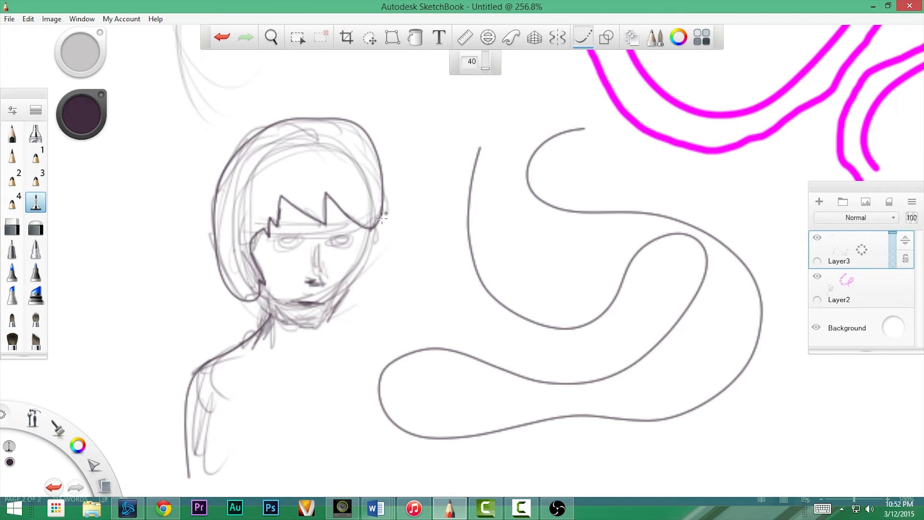
Step: Raise the Steady Stroke amount to 120 and draw a large looping curve in the empty area beside the magenta curves
{"action": "key", "text": "space"}
{"action": "left_click_drag", "start_coordinate": [429, 200], "coordinate": [431, 202]}
{"action": "key", "text": "space"}
{"action": "left_click_drag", "start_coordinate": [662, 248], "coordinate": [621, 239]}
{"action": "left_click_drag", "start_coordinate": [625, 273], "coordinate": [626, 270]}
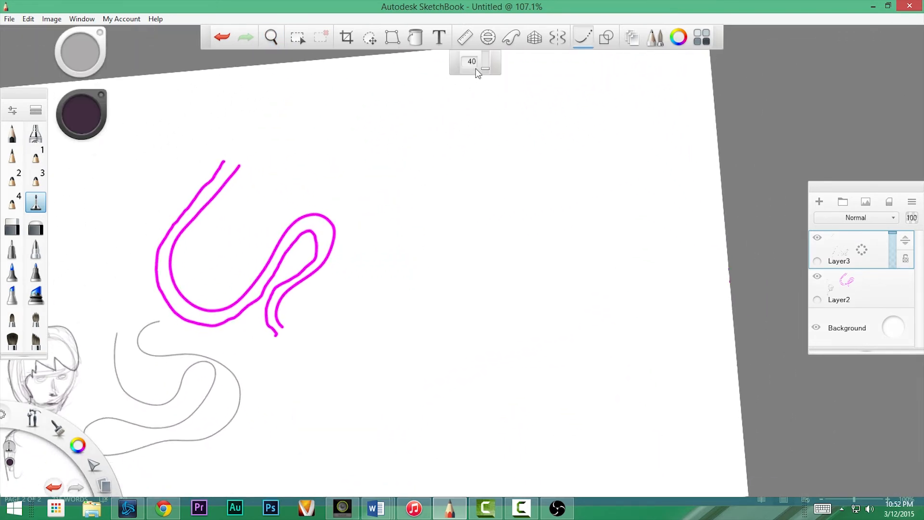
{"action": "left_click_drag", "start_coordinate": [485, 68], "coordinate": [486, 62]}
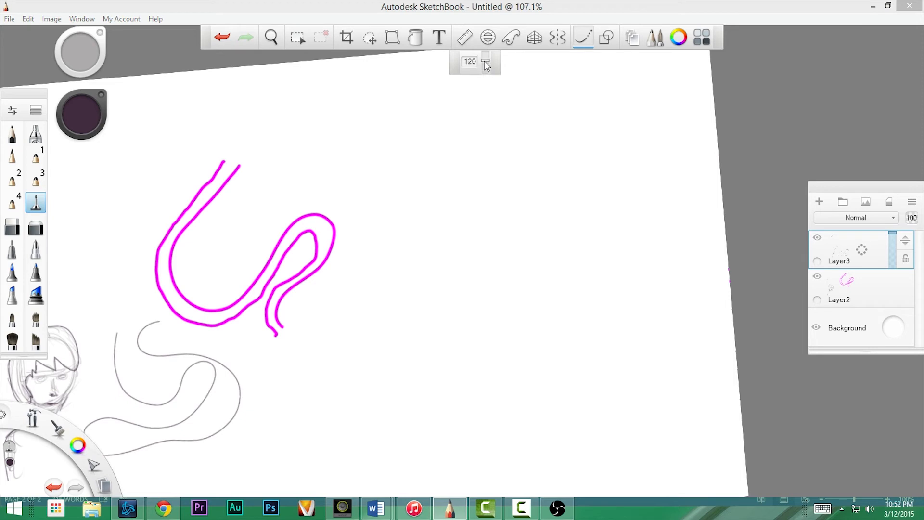
{"action": "mouse_move", "coordinate": [534, 160]}
{"action": "left_mouse_down"}
{"action": "mouse_move", "coordinate": [478, 254]}
{"action": "mouse_move", "coordinate": [404, 273]}
{"action": "mouse_move", "coordinate": [363, 301]}
{"action": "mouse_move", "coordinate": [371, 356]}
{"action": "mouse_move", "coordinate": [435, 394]}
{"action": "mouse_move", "coordinate": [524, 370]}
{"action": "mouse_move", "coordinate": [538, 325]}
{"action": "mouse_move", "coordinate": [537, 211]}
{"action": "mouse_move", "coordinate": [548, 183]}
{"action": "mouse_move", "coordinate": [577, 158]}
{"action": "mouse_move", "coordinate": [610, 161]}
{"action": "mouse_move", "coordinate": [638, 213]}
{"action": "mouse_move", "coordinate": [629, 270]}
{"action": "mouse_move", "coordinate": [606, 320]}
{"action": "mouse_move", "coordinate": [576, 356]}
{"action": "mouse_move", "coordinate": [392, 420]}
{"action": "left_mouse_up"}
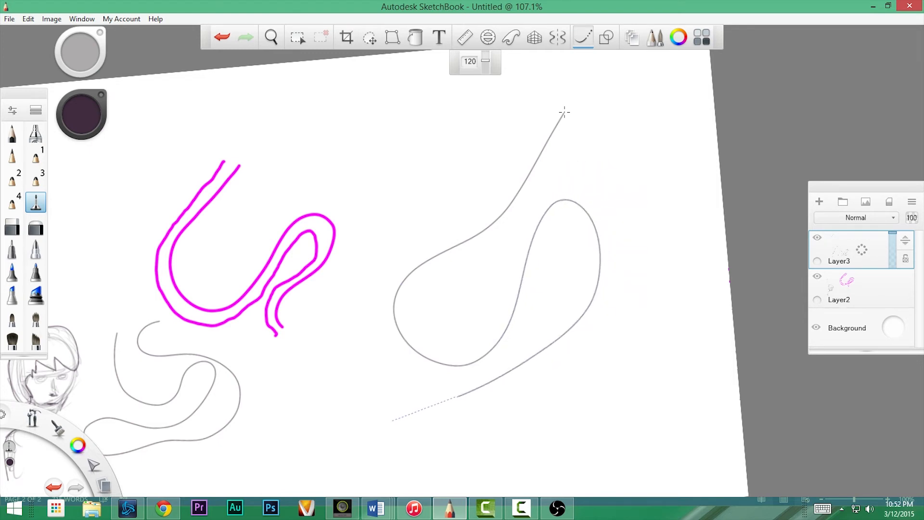
{"action": "left_click_drag", "start_coordinate": [388, 421], "coordinate": [390, 413]}
{"action": "mouse_move", "coordinate": [369, 415]}
{"action": "left_mouse_down"}
{"action": "mouse_move", "coordinate": [308, 379]}
{"action": "mouse_move", "coordinate": [329, 308]}
{"action": "mouse_move", "coordinate": [382, 208]}
{"action": "mouse_move", "coordinate": [475, 142]}
{"action": "mouse_move", "coordinate": [496, 107]}
{"action": "left_mouse_up"}
Step: Lower the Steady Stroke amount to 6 and draw a wavy line and a short stroke beside the large loop
{"action": "left_click_drag", "start_coordinate": [485, 60], "coordinate": [485, 75]}
{"action": "mouse_move", "coordinate": [605, 90]}
{"action": "left_mouse_down"}
{"action": "mouse_move", "coordinate": [589, 143]}
{"action": "mouse_move", "coordinate": [658, 166]}
{"action": "mouse_move", "coordinate": [626, 208]}
{"action": "left_mouse_up"}
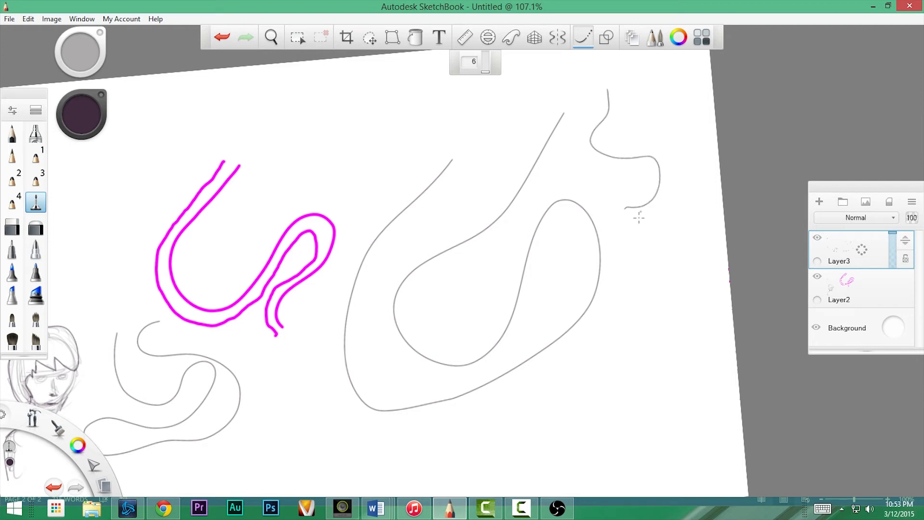
{"action": "key", "text": "space"}
{"action": "left_click_drag", "start_coordinate": [631, 255], "coordinate": [600, 221]}
{"action": "left_click_drag", "start_coordinate": [610, 161], "coordinate": [614, 219]}
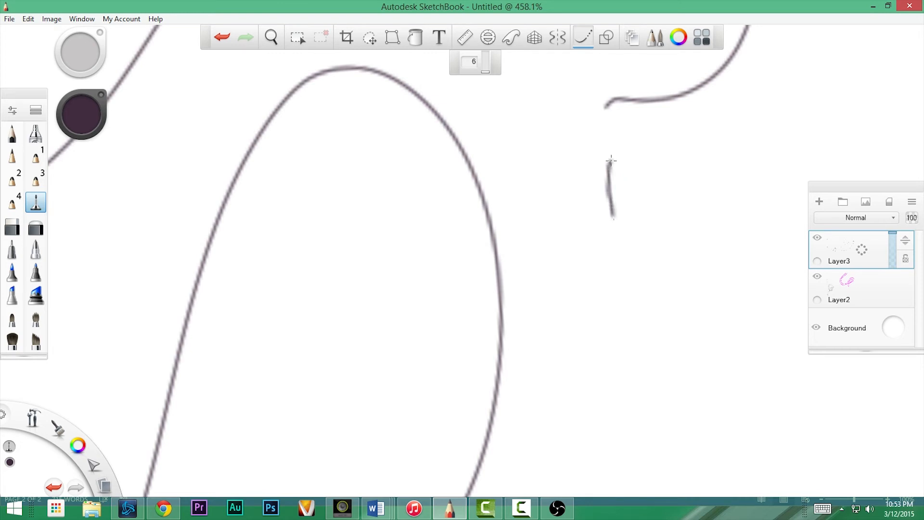
Step: Set the Steady Stroke amount to 20 and draw a small curling line around the short stroke
{"action": "double_click", "coordinate": [475, 63]}
{"action": "type", "text": "20"}
{"action": "key", "text": "Return"}
{"action": "mouse_move", "coordinate": [663, 180]}
{"action": "left_mouse_down"}
{"action": "mouse_move", "coordinate": [647, 235]}
{"action": "mouse_move", "coordinate": [605, 243]}
{"action": "mouse_move", "coordinate": [556, 165]}
{"action": "mouse_move", "coordinate": [578, 111]}
{"action": "mouse_move", "coordinate": [729, 164]}
{"action": "mouse_move", "coordinate": [622, 312]}
{"action": "left_mouse_up"}
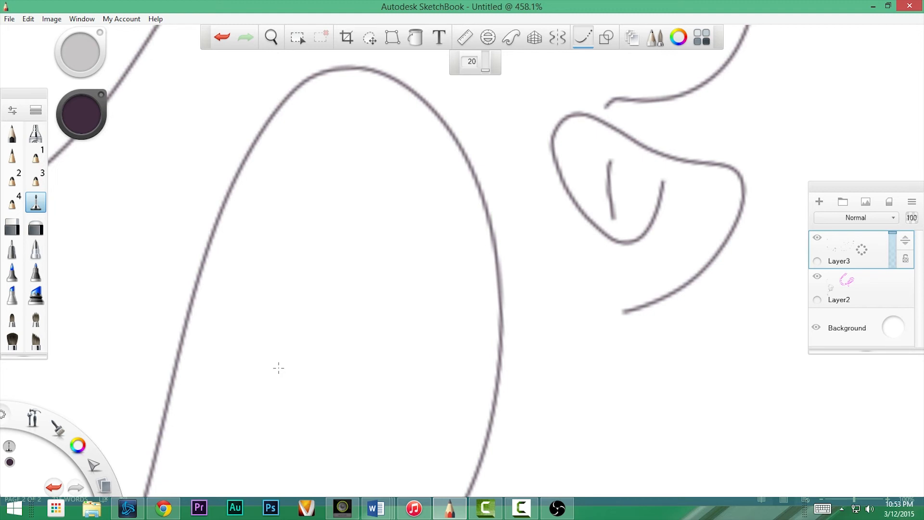
Step: Hide Layer3 and add a new layer above it for shape drawing
{"action": "key", "text": "space"}
{"action": "left_click_drag", "start_coordinate": [373, 267], "coordinate": [364, 265]}
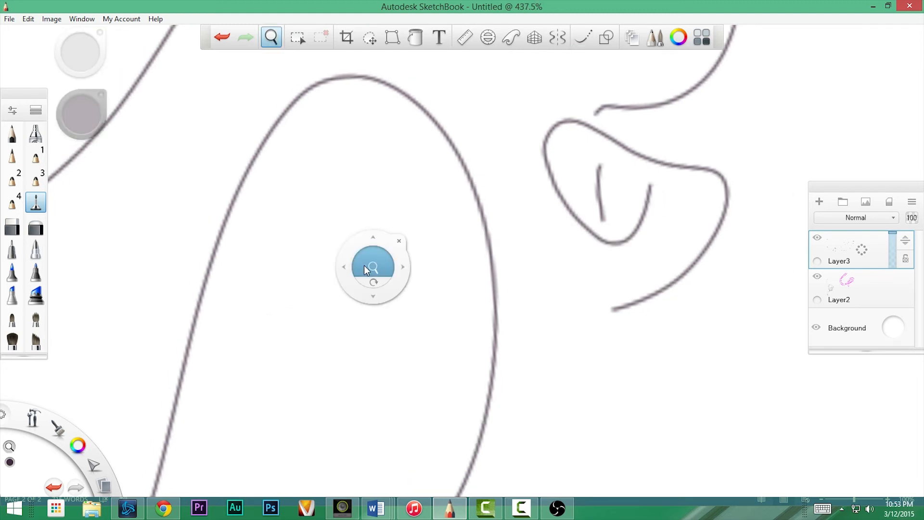
{"action": "scroll", "coordinate": [375, 259], "scroll_direction": "down", "scroll_amount": 5}
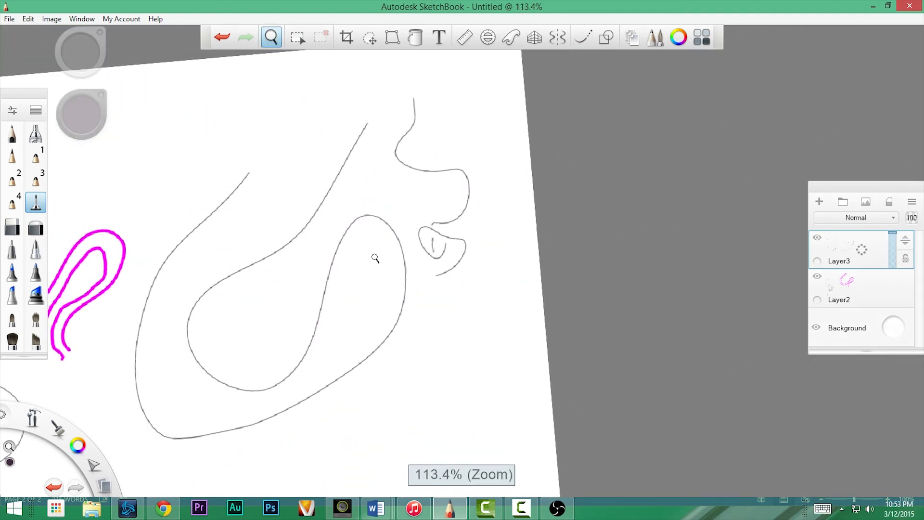
{"action": "left_click_drag", "start_coordinate": [375, 258], "coordinate": [369, 235]}
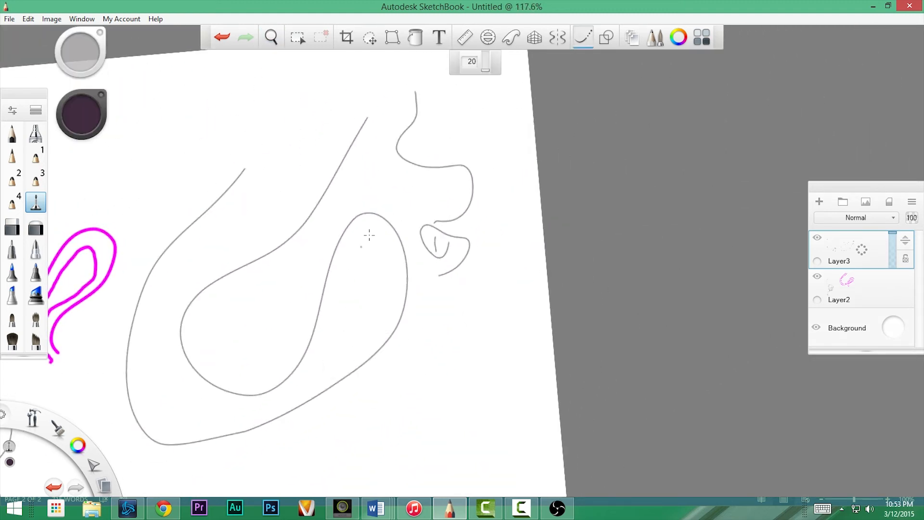
{"action": "left_click", "coordinate": [606, 38]}
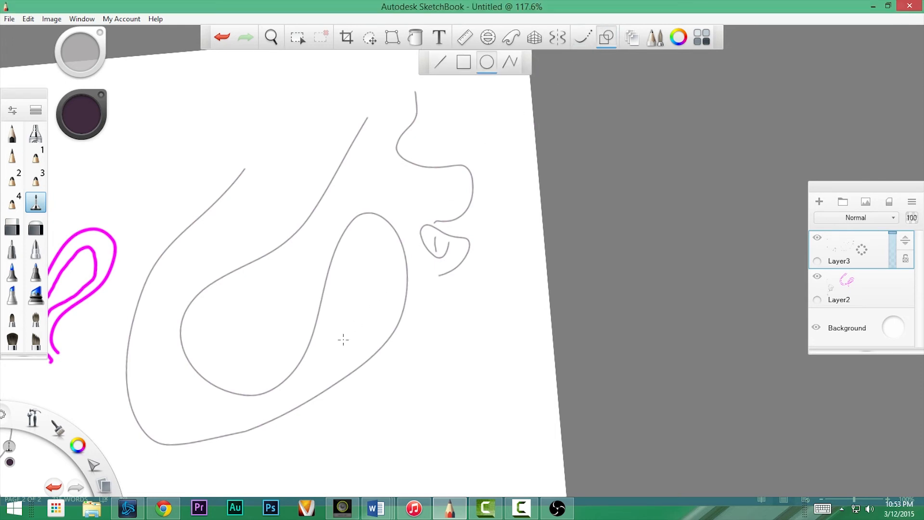
{"action": "left_click", "coordinate": [817, 238]}
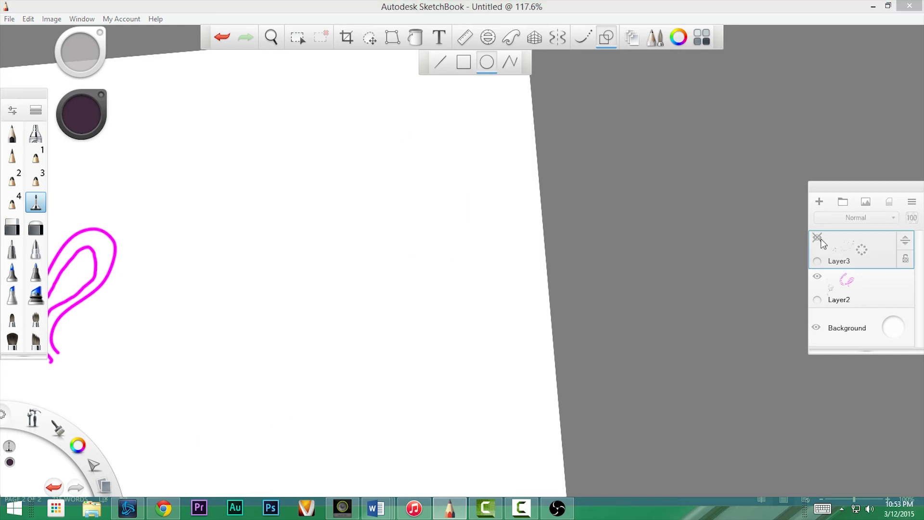
{"action": "left_click", "coordinate": [819, 202]}
Step: Draw two nearly parallel diagonal straight lines with the Line tool on the blank canvas beyond the magenta curves
{"action": "key", "text": "space"}
{"action": "left_click_drag", "start_coordinate": [242, 264], "coordinate": [633, 141]}
{"action": "key", "text": "space"}
{"action": "left_click_drag", "start_coordinate": [582, 196], "coordinate": [562, 232]}
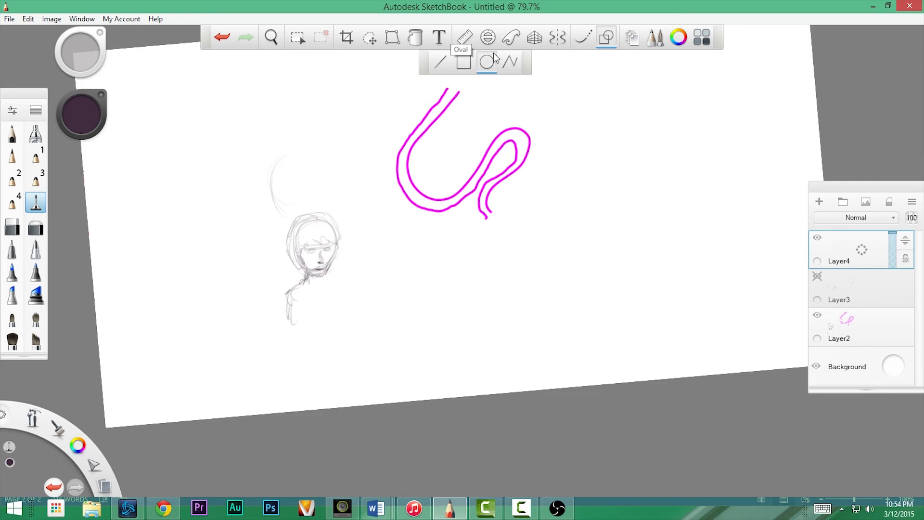
{"action": "left_click", "coordinate": [440, 62]}
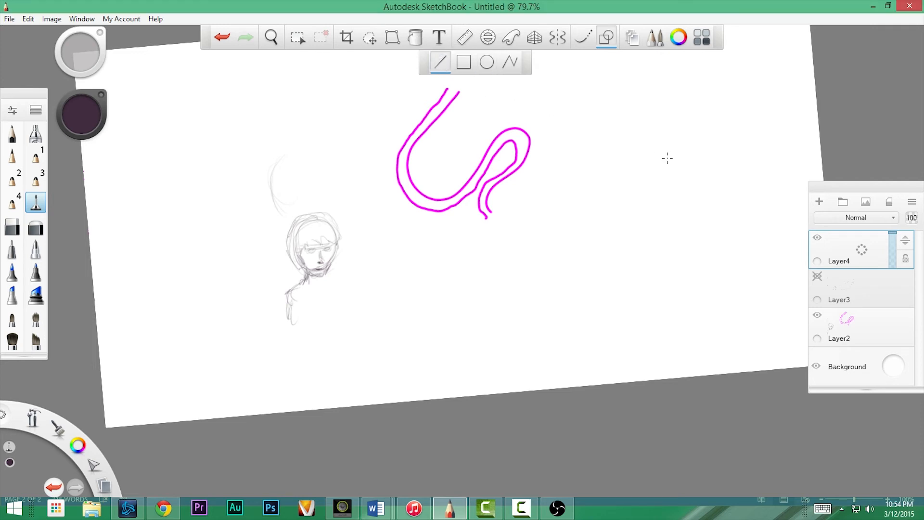
{"action": "left_click_drag", "start_coordinate": [656, 121], "coordinate": [656, 122]}
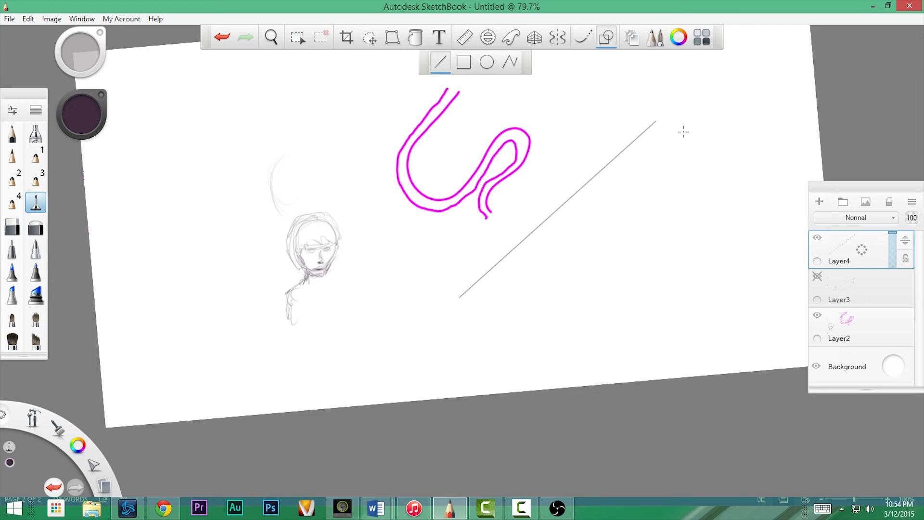
{"action": "left_click_drag", "start_coordinate": [691, 117], "coordinate": [691, 117]}
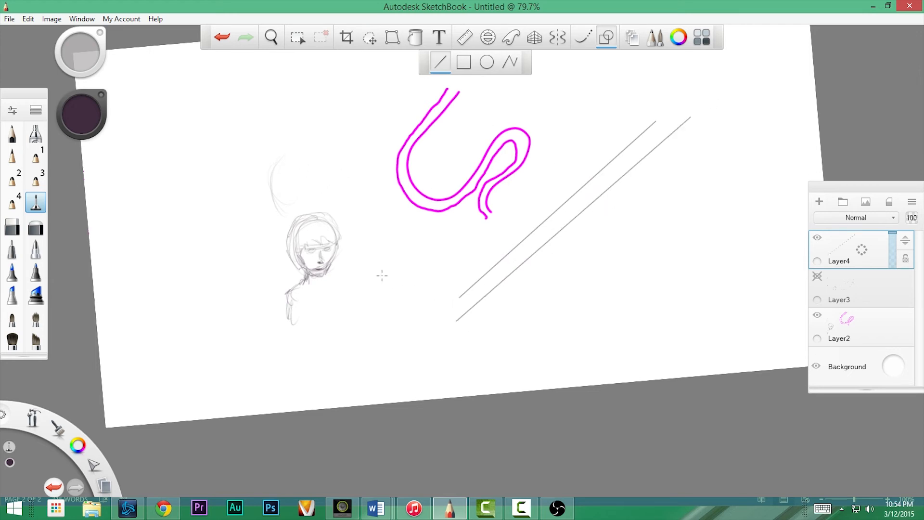
Step: Continue the straight lines as a zigzag across the sketched head and draw four rectangles of different proportions around the canvas
{"action": "mouse_move", "coordinate": [456, 319]}
{"action": "left_mouse_down"}
{"action": "mouse_move", "coordinate": [312, 128]}
{"action": "mouse_move", "coordinate": [187, 253]}
{"action": "mouse_move", "coordinate": [175, 124]}
{"action": "left_mouse_up"}
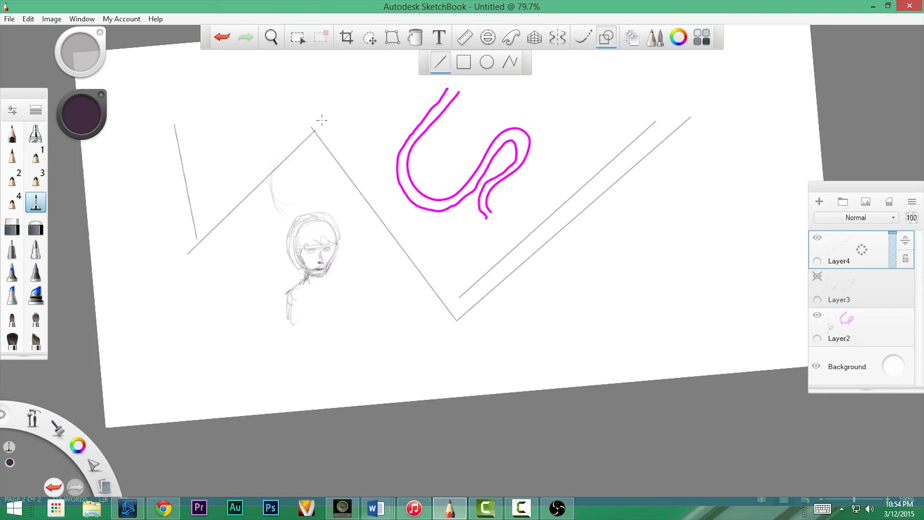
{"action": "left_click", "coordinate": [464, 64]}
{"action": "left_click_drag", "start_coordinate": [206, 100], "coordinate": [275, 150]}
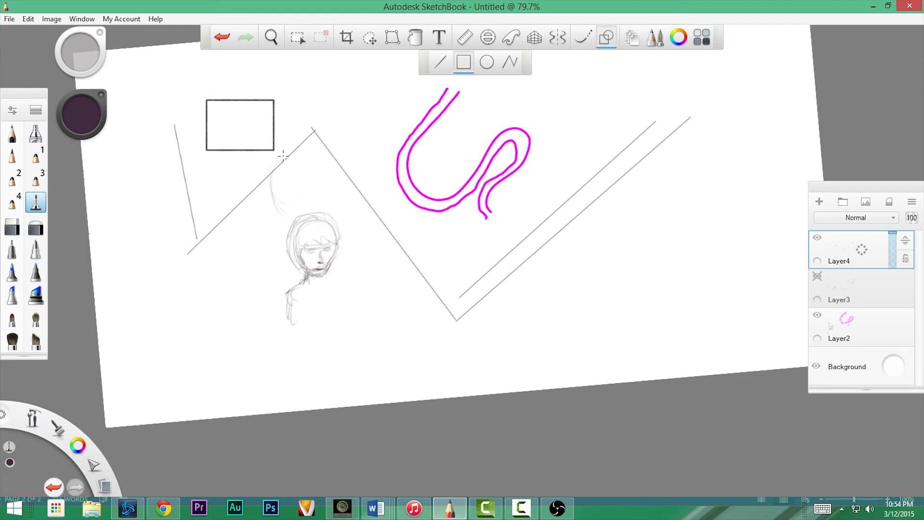
{"action": "left_click_drag", "start_coordinate": [143, 241], "coordinate": [241, 385]}
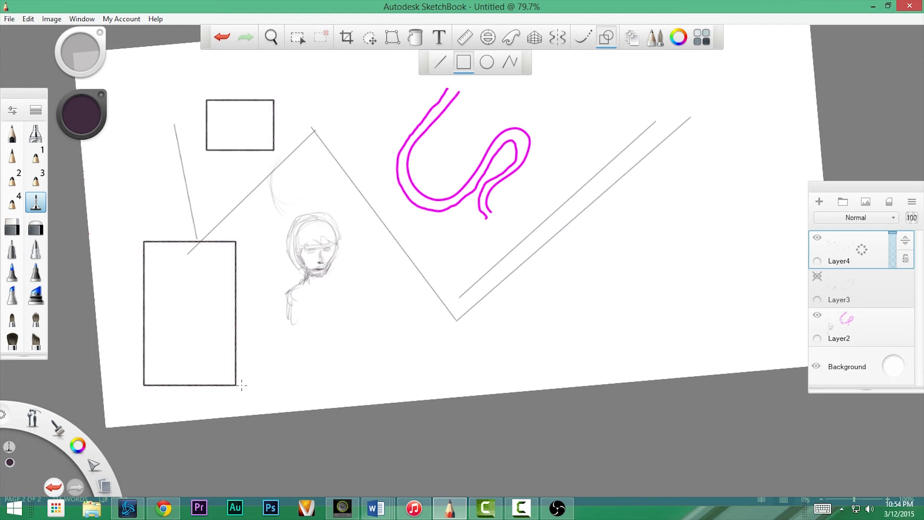
{"action": "left_click_drag", "start_coordinate": [354, 349], "coordinate": [550, 222]}
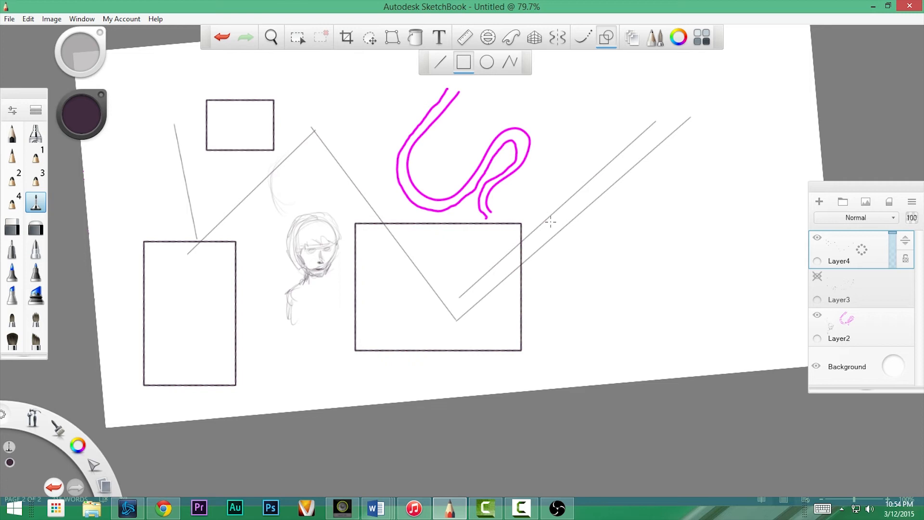
{"action": "left_click_drag", "start_coordinate": [594, 159], "coordinate": [714, 274]}
Step: Draw four tall ellipses of different widths across the upper canvas, over the magenta curves and the sketched head
{"action": "left_click", "coordinate": [486, 62]}
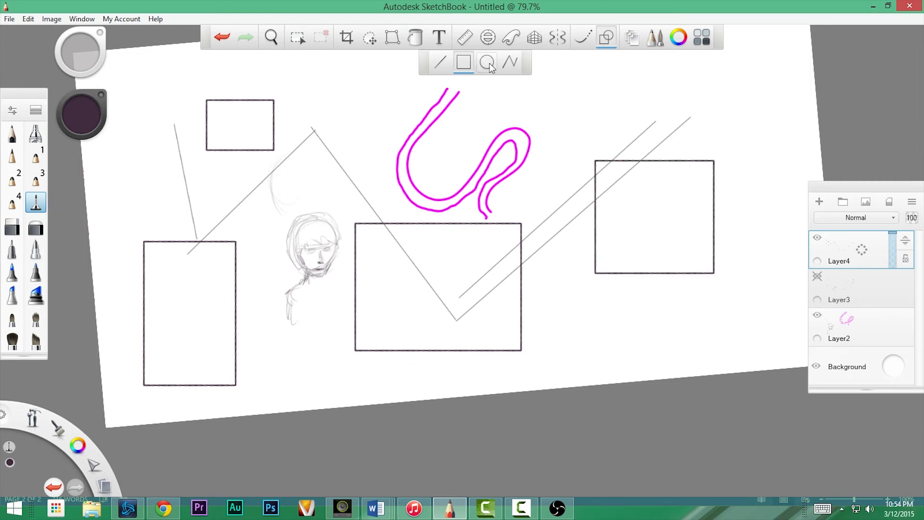
{"action": "left_click_drag", "start_coordinate": [605, 92], "coordinate": [651, 233]}
{"action": "left_click_drag", "start_coordinate": [595, 93], "coordinate": [446, 216]}
{"action": "left_click_drag", "start_coordinate": [404, 127], "coordinate": [350, 267]}
{"action": "left_click_drag", "start_coordinate": [308, 147], "coordinate": [330, 298]}
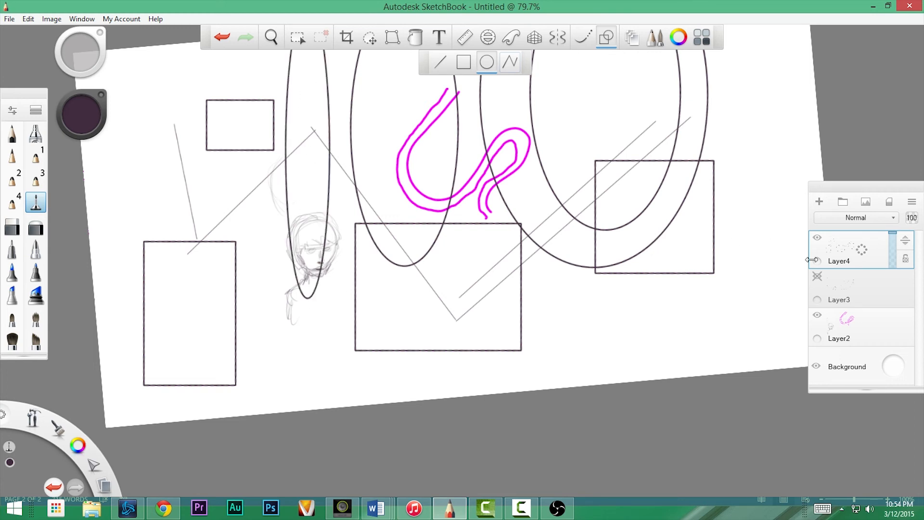
Step: Hide Layer2 and Layer4 and add a new layer above them for more shapes
{"action": "left_click", "coordinate": [817, 317]}
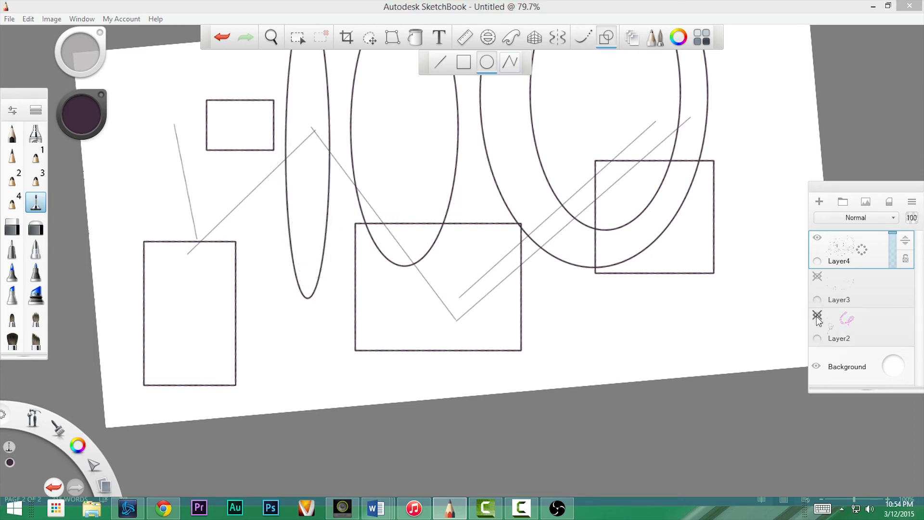
{"action": "left_click", "coordinate": [817, 238]}
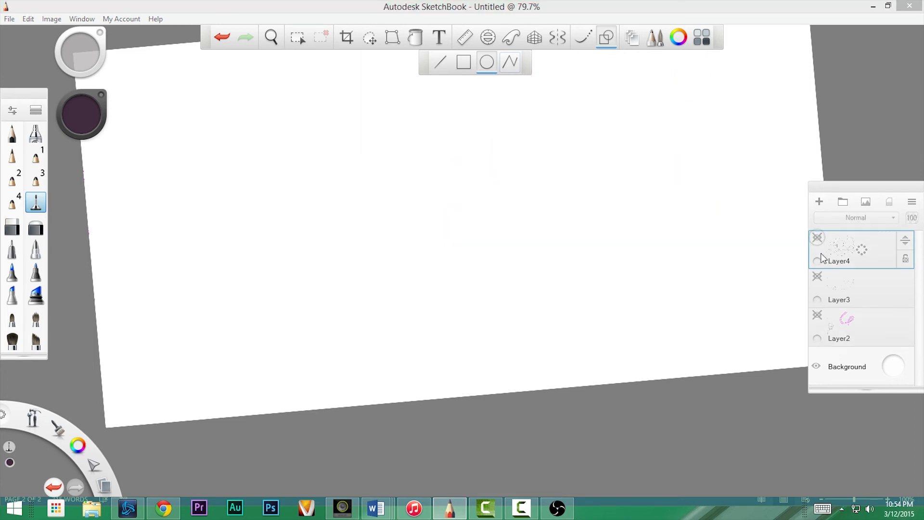
{"action": "left_click", "coordinate": [819, 201]}
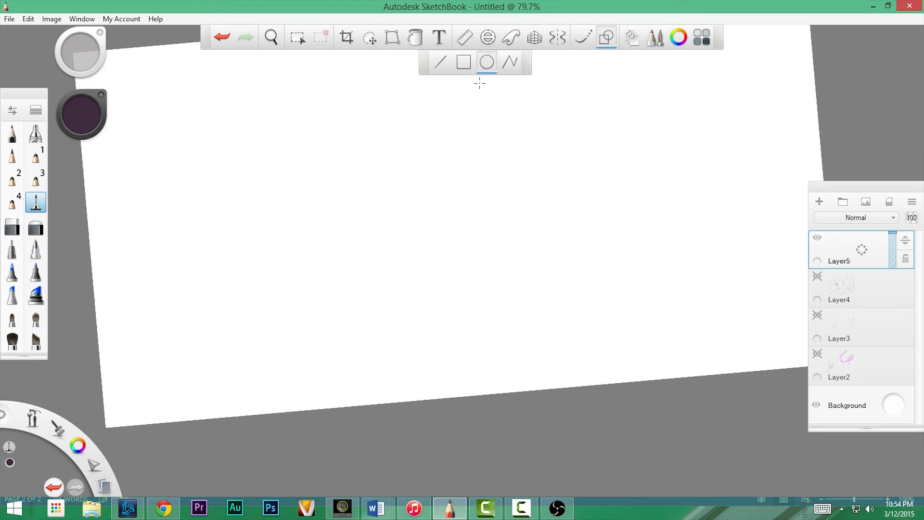
Step: Draw a large, slanted, open outline of four connected segments with the Polyline tool and end it
{"action": "left_click", "coordinate": [510, 62]}
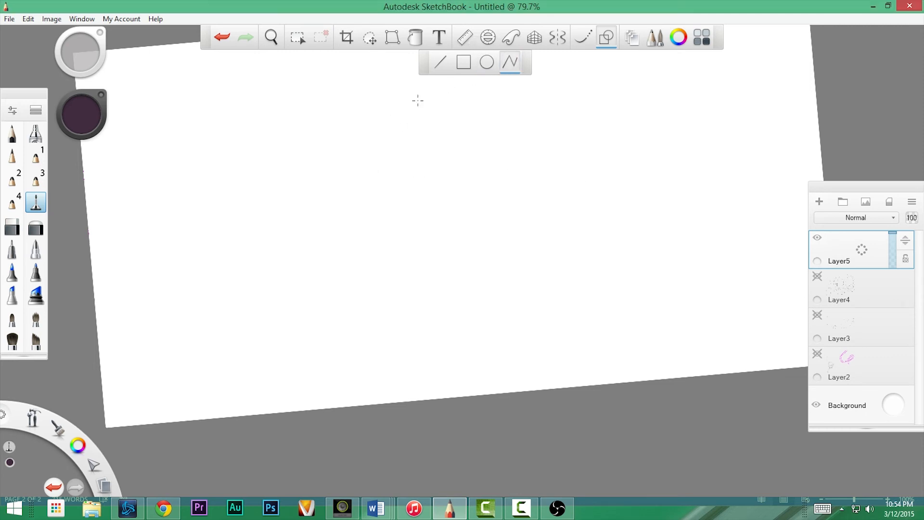
{"action": "left_click", "coordinate": [372, 112]}
{"action": "left_click", "coordinate": [484, 359]}
{"action": "left_click", "coordinate": [650, 132]}
{"action": "left_click", "coordinate": [451, 114]}
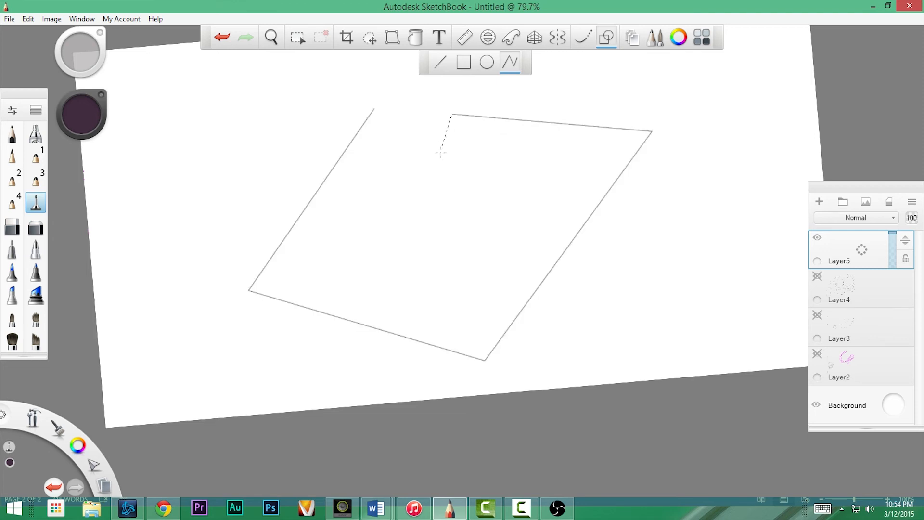
{"action": "key", "text": "F1"}
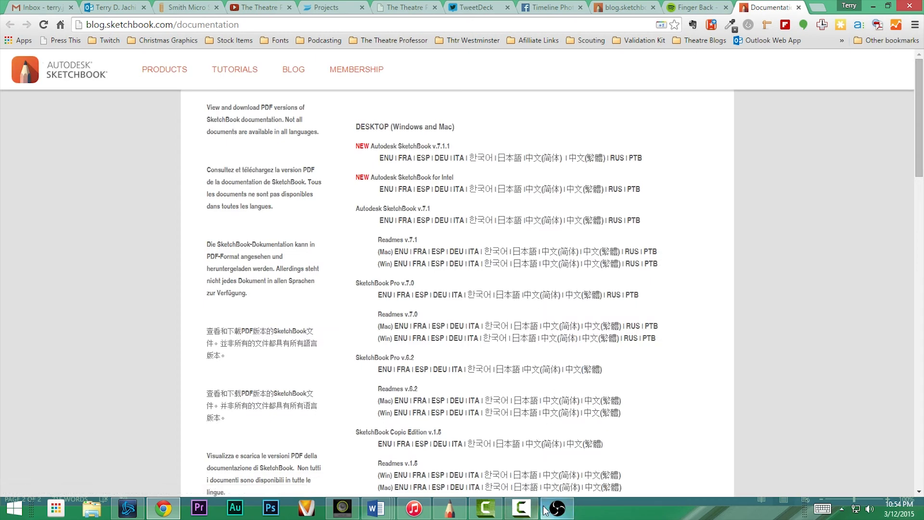
{"action": "left_click", "coordinate": [450, 508]}
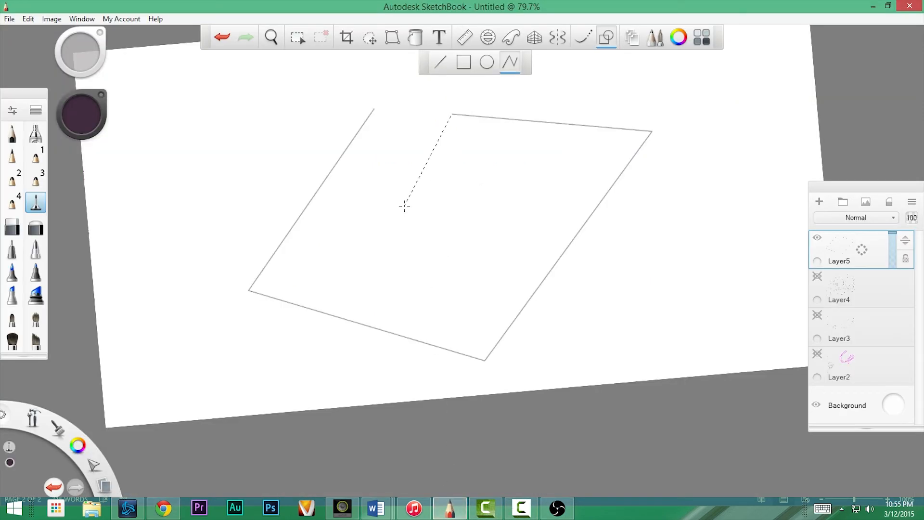
{"action": "key", "text": "Escape"}
Step: Draw a second open polyline of four segments with a pointed upper corner, crossing the large outline's slanted side
{"action": "left_click", "coordinate": [424, 165]}
{"action": "left_click", "coordinate": [303, 150]}
{"action": "left_click", "coordinate": [262, 104]}
{"action": "left_click", "coordinate": [231, 218]}
{"action": "left_click", "coordinate": [391, 257]}
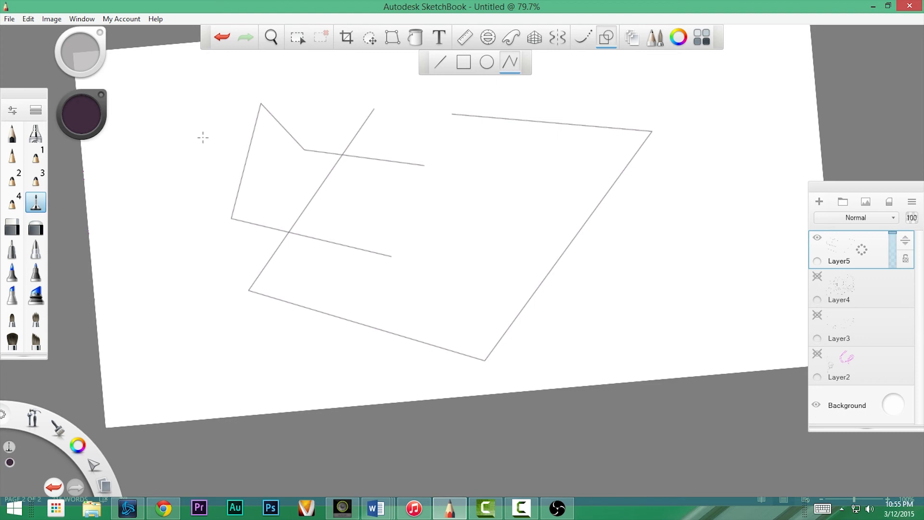
Step: Draw a small closed four-sided polyline, slightly tilted, below the second polyline and beside the large outline
{"action": "left_click", "coordinate": [159, 373]}
{"action": "left_click", "coordinate": [234, 368]}
{"action": "left_click", "coordinate": [227, 246]}
{"action": "left_click", "coordinate": [158, 372]}
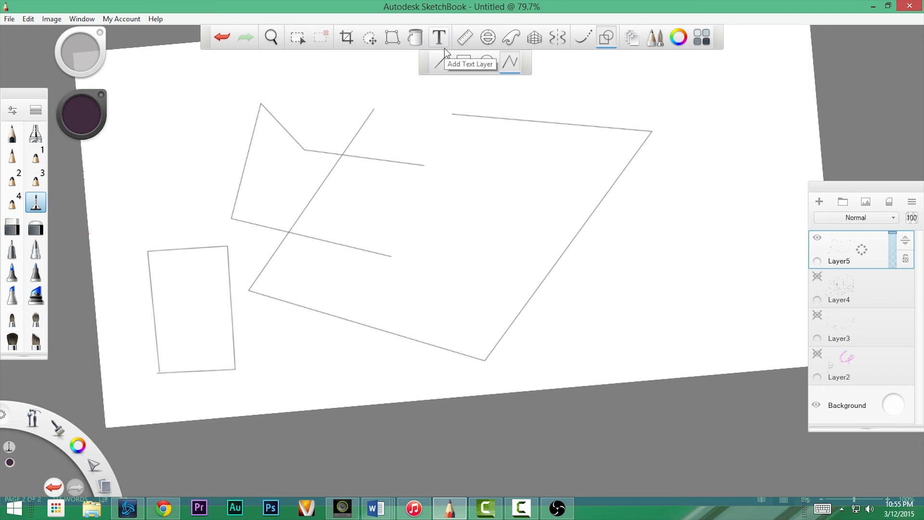
Step: Draw a perfect circle inside the large outline and a perfect square overlapping its far slanted side, using constrained proportions
{"action": "left_click", "coordinate": [487, 62]}
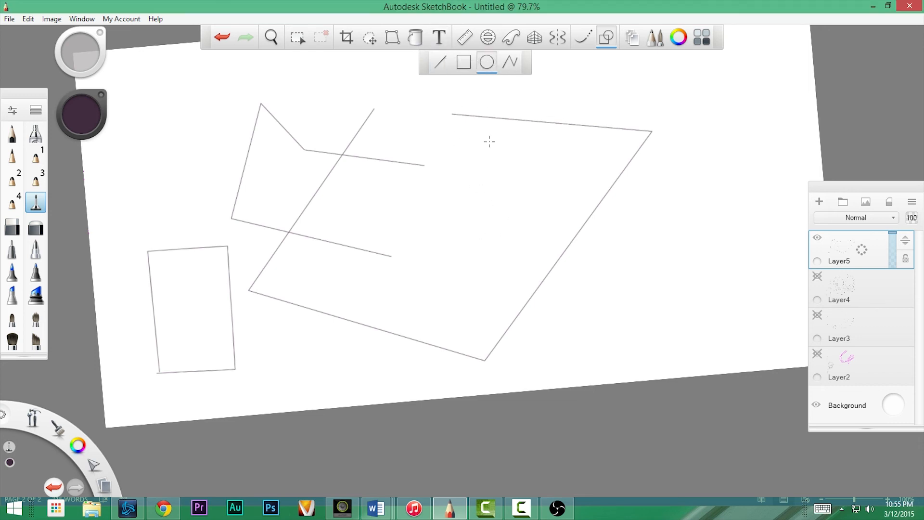
{"action": "left_click_drag", "start_coordinate": [479, 190], "coordinate": [537, 237]}
{"action": "key", "text": "shift"}
{"action": "left_click", "coordinate": [463, 62]}
{"action": "key", "text": "shift"}
{"action": "left_click_drag", "start_coordinate": [586, 163], "coordinate": [720, 296]}
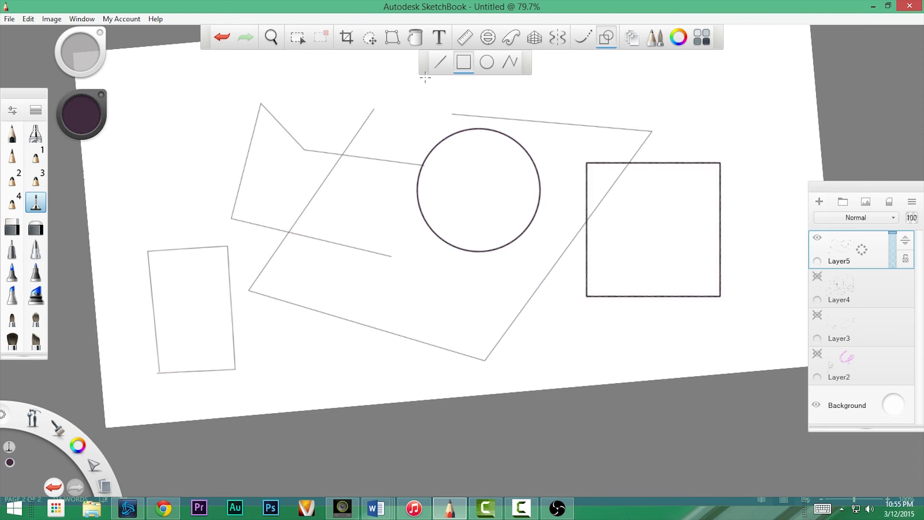
Step: Draw a small narrow upright rectangle over the crossing polylines near the circle
{"action": "key", "text": "ctrl"}
{"action": "left_click_drag", "start_coordinate": [336, 113], "coordinate": [363, 177]}
{"action": "key", "text": "alt"}
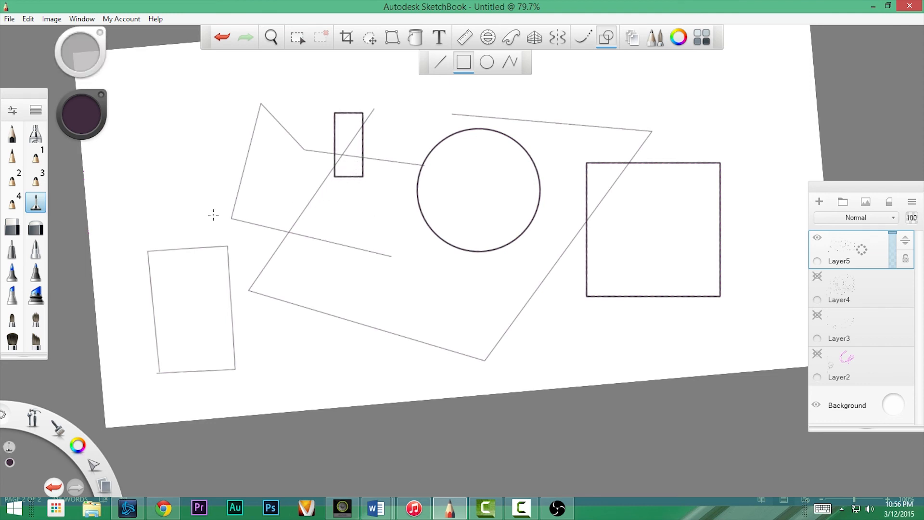
{"action": "left_click", "coordinate": [510, 62]}
{"action": "key", "text": "shift"}
{"action": "key", "text": "Escape"}
Step: Draw a perfectly vertical and a perfectly horizontal constrained line crossing each other above the small tilted quadrilateral
{"action": "left_click", "coordinate": [440, 62]}
{"action": "key", "text": "shift"}
{"action": "mouse_move", "coordinate": [209, 94]}
{"action": "left_mouse_down"}
{"action": "mouse_move", "coordinate": [214, 199]}
{"action": "mouse_move", "coordinate": [234, 222]}
{"action": "mouse_move", "coordinate": [227, 123]}
{"action": "mouse_move", "coordinate": [222, 227]}
{"action": "left_mouse_up"}
{"action": "mouse_move", "coordinate": [153, 143]}
{"action": "left_mouse_down"}
{"action": "mouse_move", "coordinate": [337, 164]}
{"action": "mouse_move", "coordinate": [163, 183]}
{"action": "mouse_move", "coordinate": [358, 185]}
{"action": "mouse_move", "coordinate": [517, 144]}
{"action": "mouse_move", "coordinate": [290, 168]}
{"action": "left_mouse_up"}
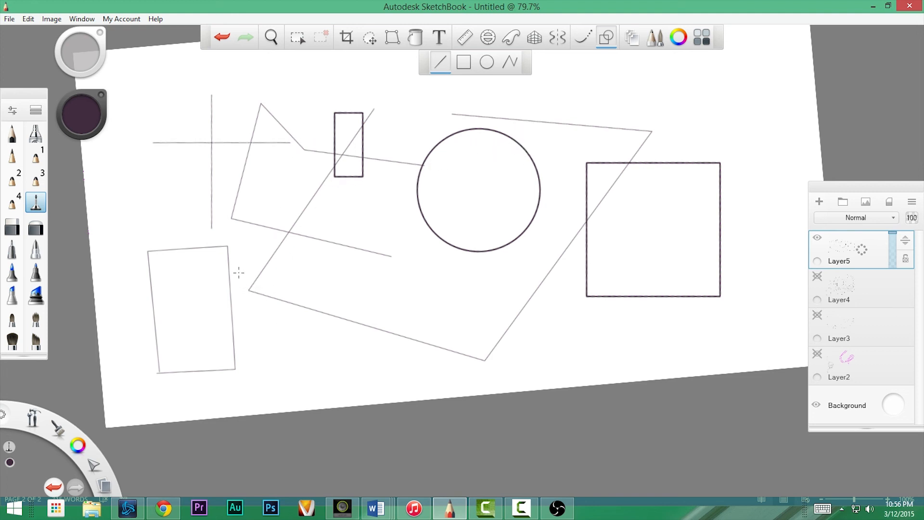